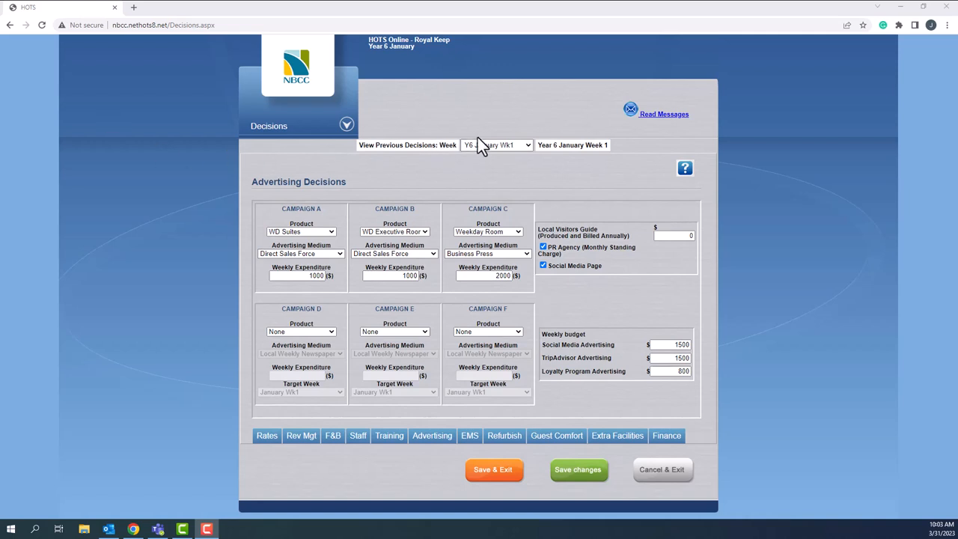
pyautogui.click(529, 147)
pyautogui.click(562, 176)
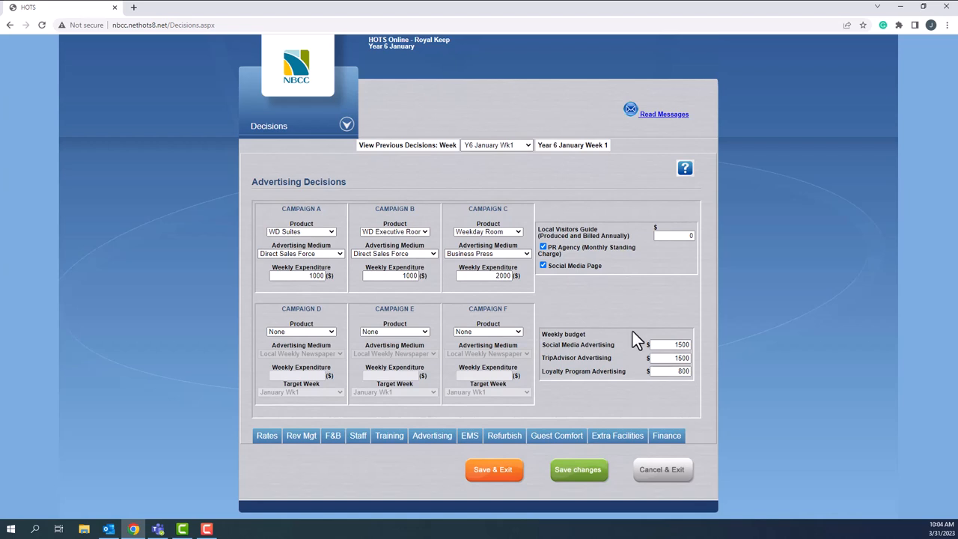
# Open the advertising user guide and read its pages on the Local Visitors' Guide, web marketing and the PR Agency
pyautogui.click(685, 169)
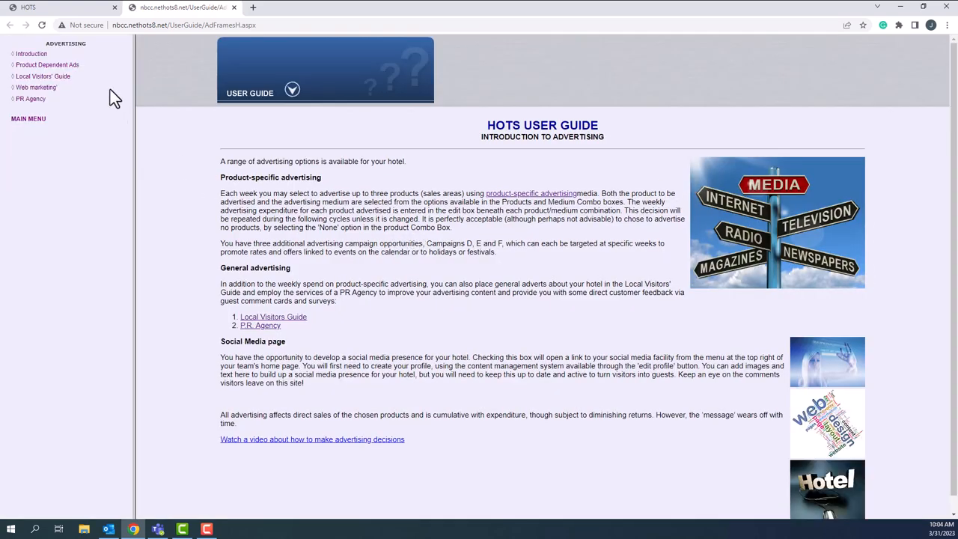
pyautogui.click(66, 85)
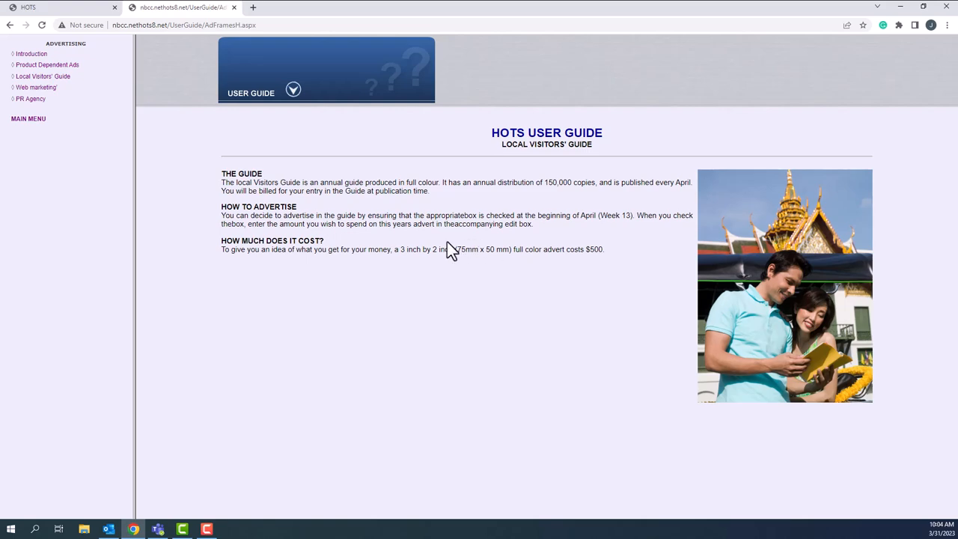
pyautogui.click(43, 89)
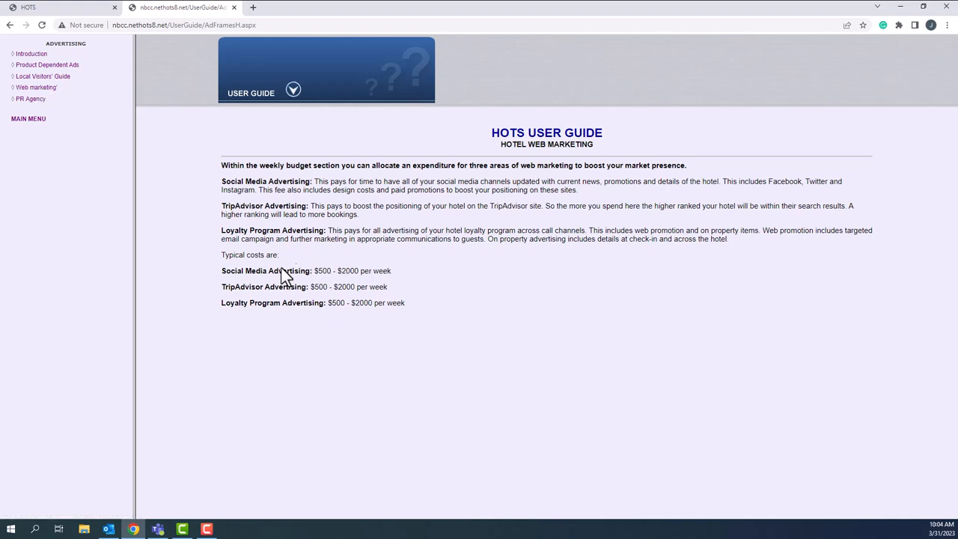
pyautogui.click(33, 104)
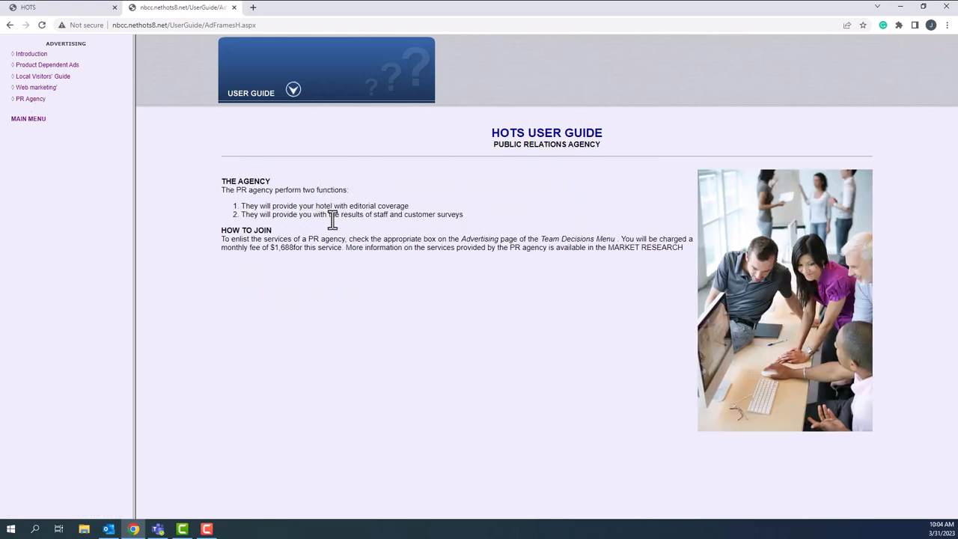
pyautogui.moveTo(272, 248); pyautogui.dragTo(305, 250)
pyautogui.click(306, 250)
# Review the example expenditures for local weekly newspaper and independent local radio in the guide's product-dependent advertising table
pyautogui.click(63, 67)
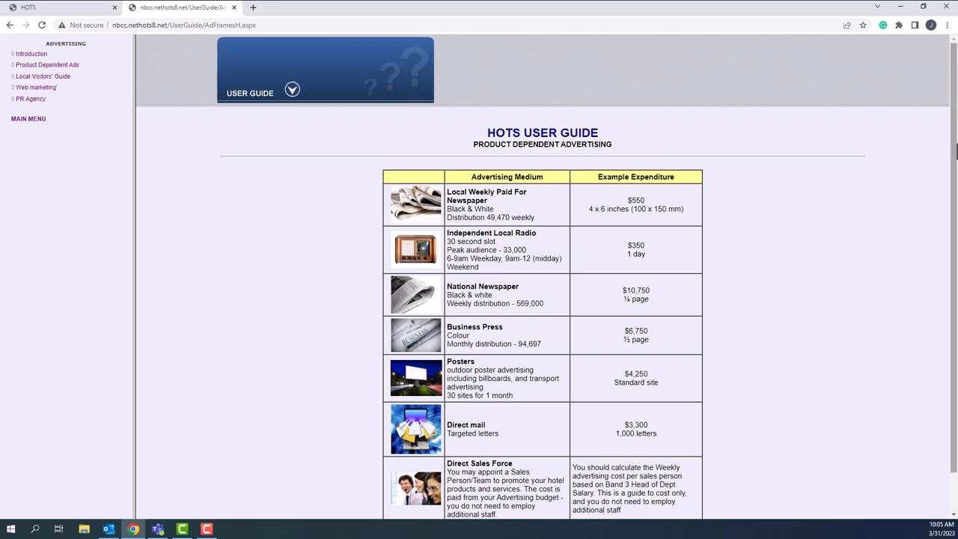
pyautogui.scroll(-1, 945, 209)
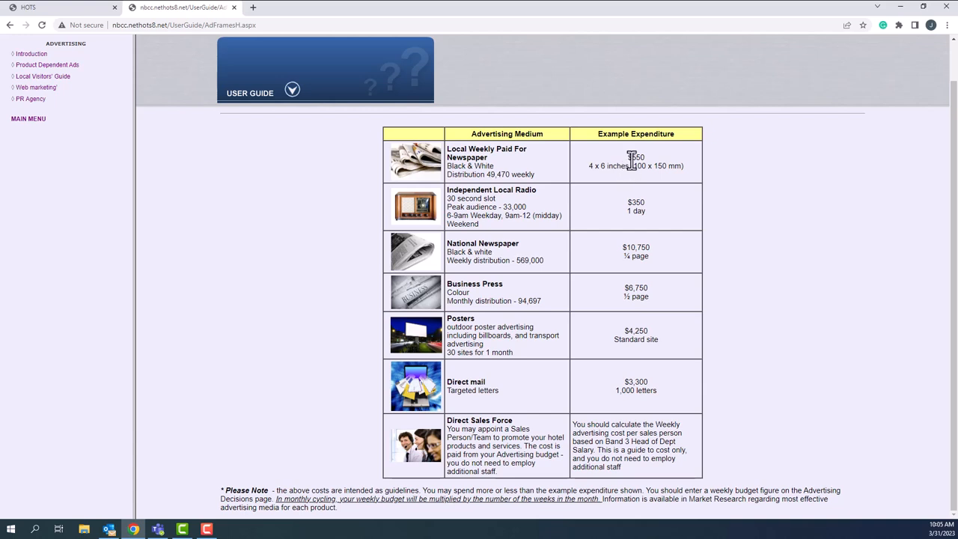
pyautogui.moveTo(627, 157); pyautogui.dragTo(661, 166)
pyautogui.click(661, 166)
pyautogui.moveTo(629, 210); pyautogui.dragTo(634, 216)
pyautogui.click(646, 214)
# Read the Direct Sales Force description and cost guidance in the advertising table, and close the user guide
pyautogui.moveTo(456, 420); pyautogui.dragTo(507, 417)
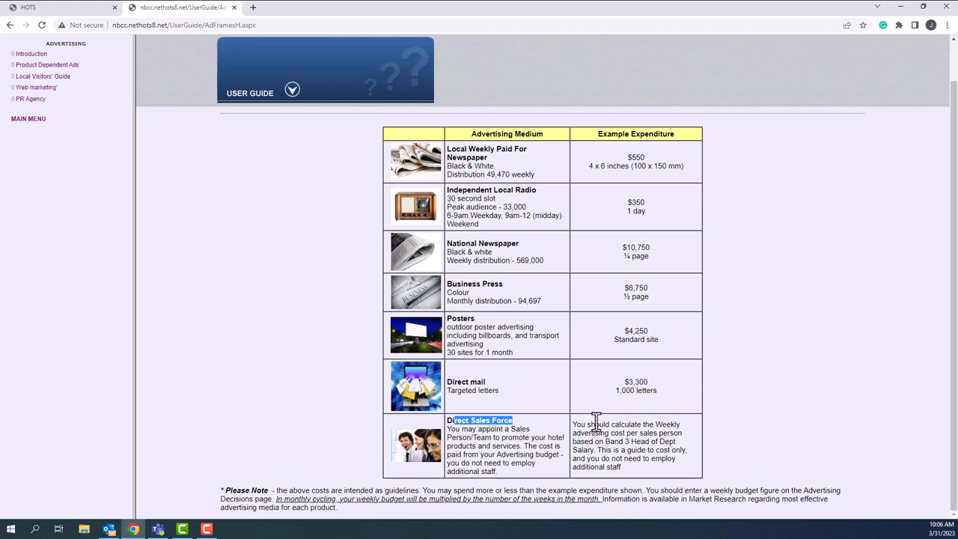
pyautogui.moveTo(581, 424); pyautogui.dragTo(659, 425)
pyautogui.moveTo(626, 433); pyautogui.dragTo(621, 466)
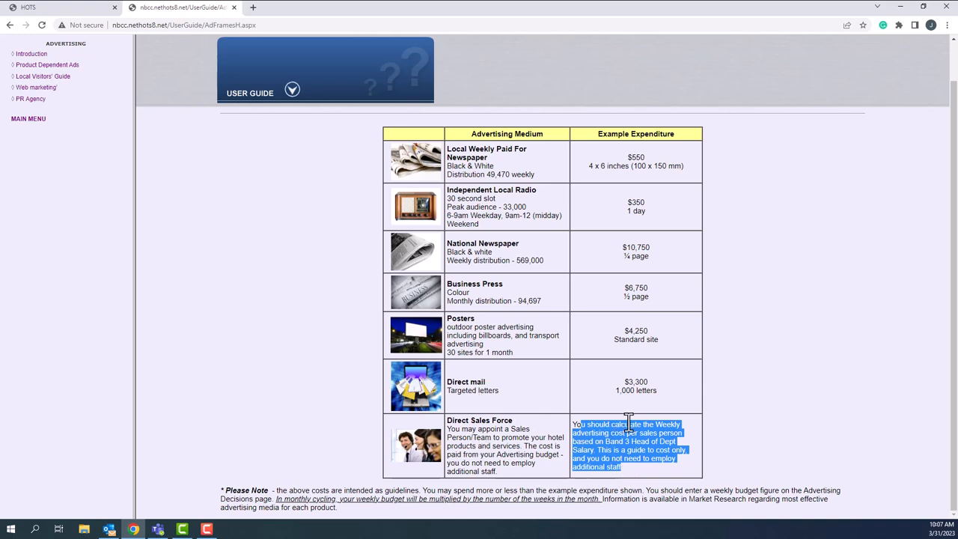
pyautogui.click(588, 434)
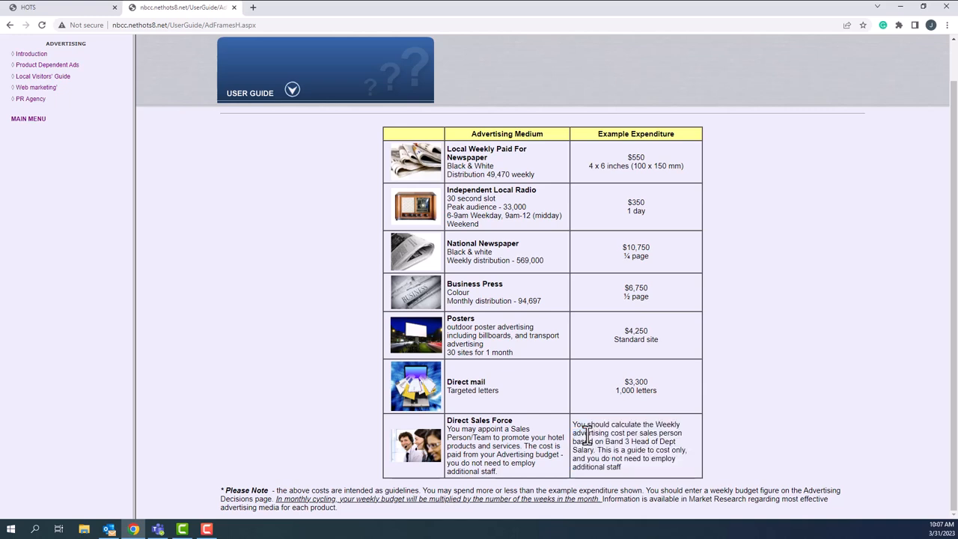
pyautogui.moveTo(474, 421); pyautogui.dragTo(491, 421)
pyautogui.click(500, 421)
pyautogui.click(234, 8)
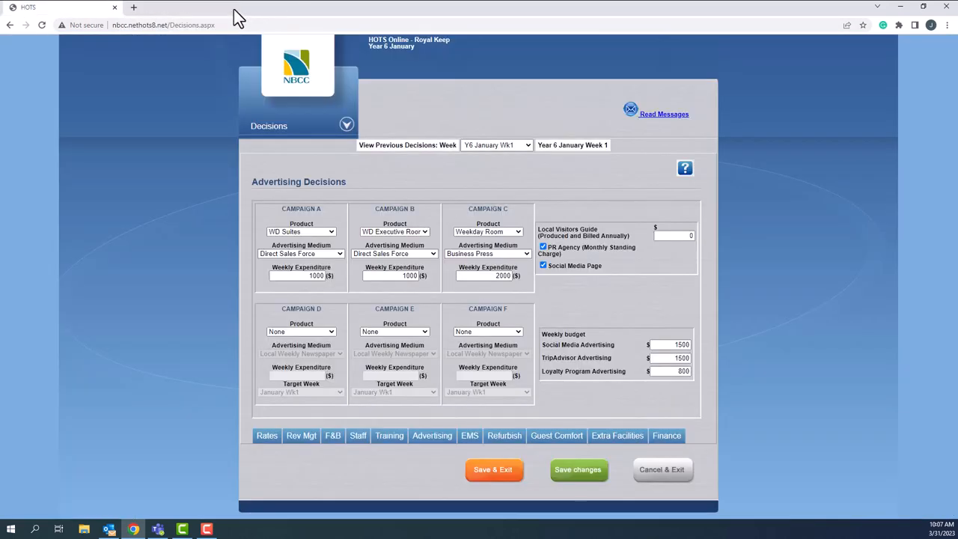
# Set Campaign A's advertised product to Conference
pyautogui.moveTo(298, 224); pyautogui.dragTo(314, 226)
pyautogui.click(316, 227)
pyautogui.click(332, 233)
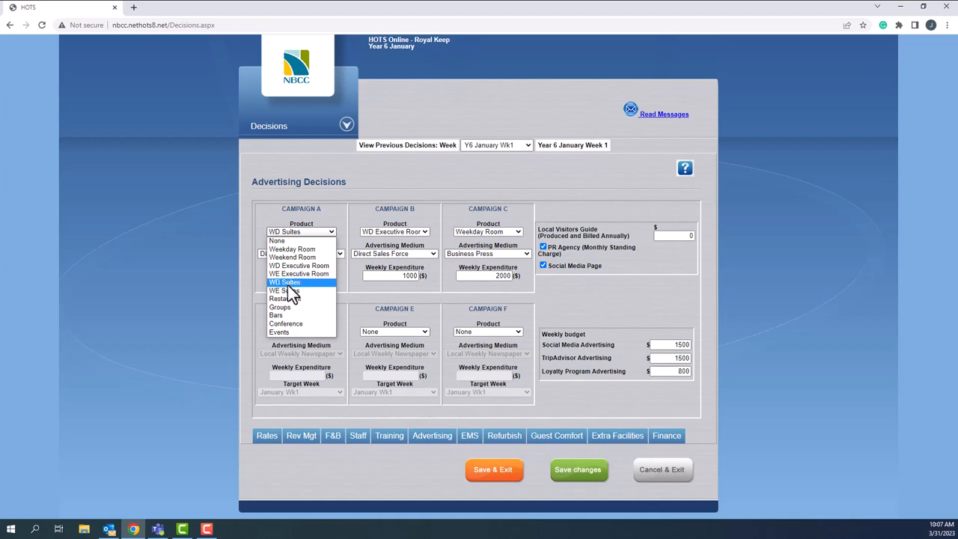
pyautogui.click(297, 325)
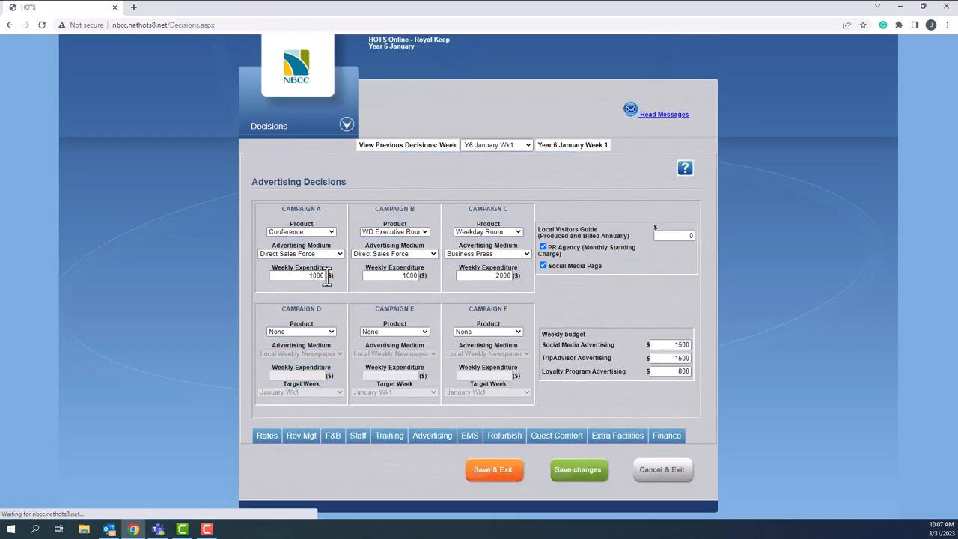
pyautogui.doubleClick(313, 276)
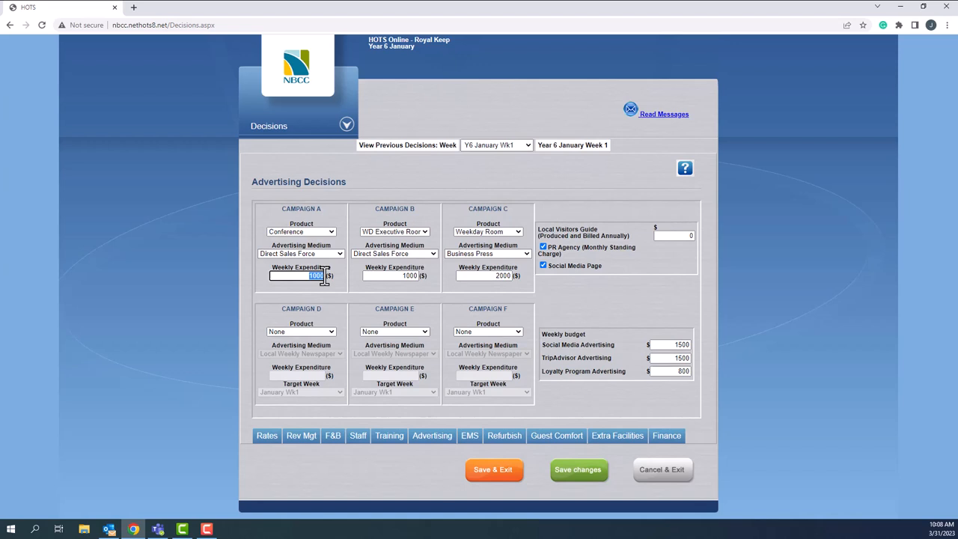
pyautogui.click(324, 276)
pyautogui.moveTo(324, 276); pyautogui.dragTo(306, 277)
pyautogui.click(471, 254)
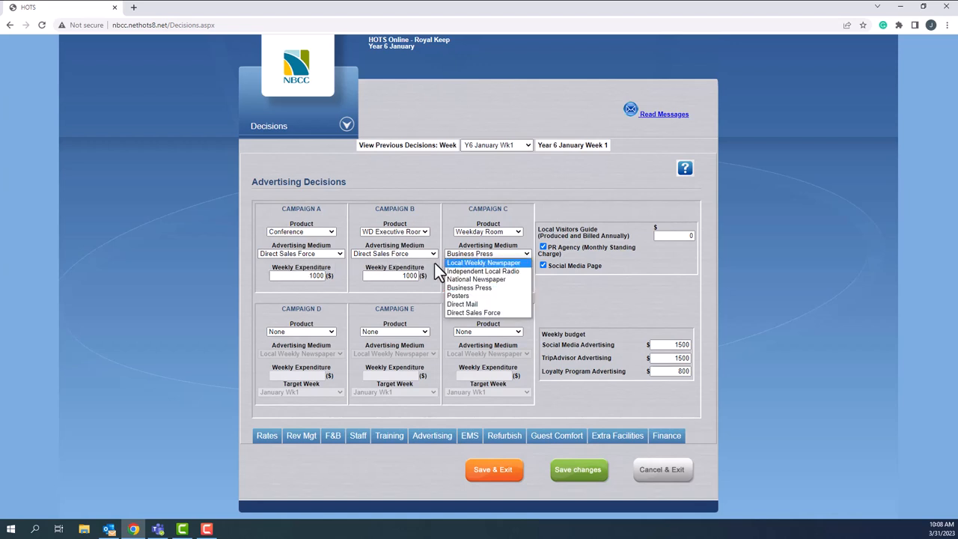
pyautogui.click(431, 265)
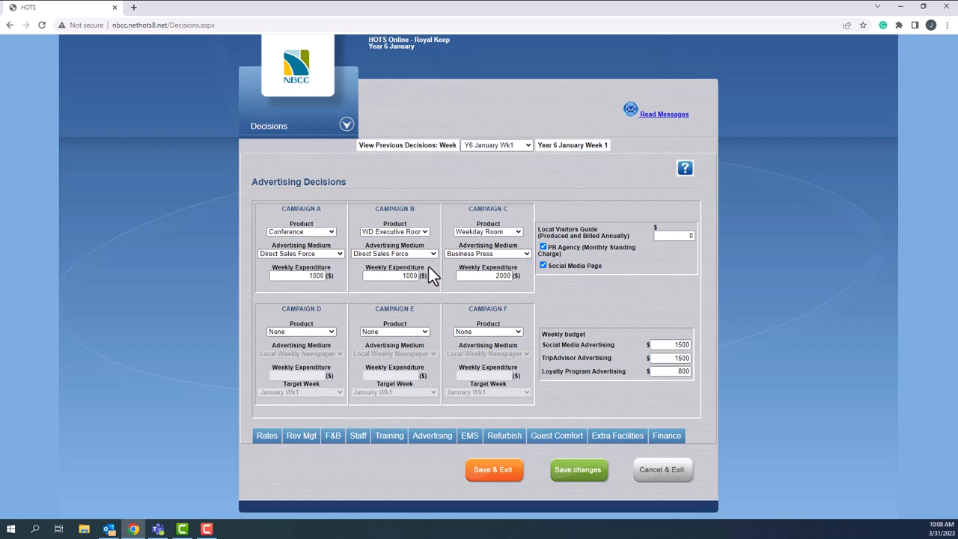
# Set up Campaign D to advertise Bars through Independent Local Radio with January Wk3 as the target week
pyautogui.click(332, 330)
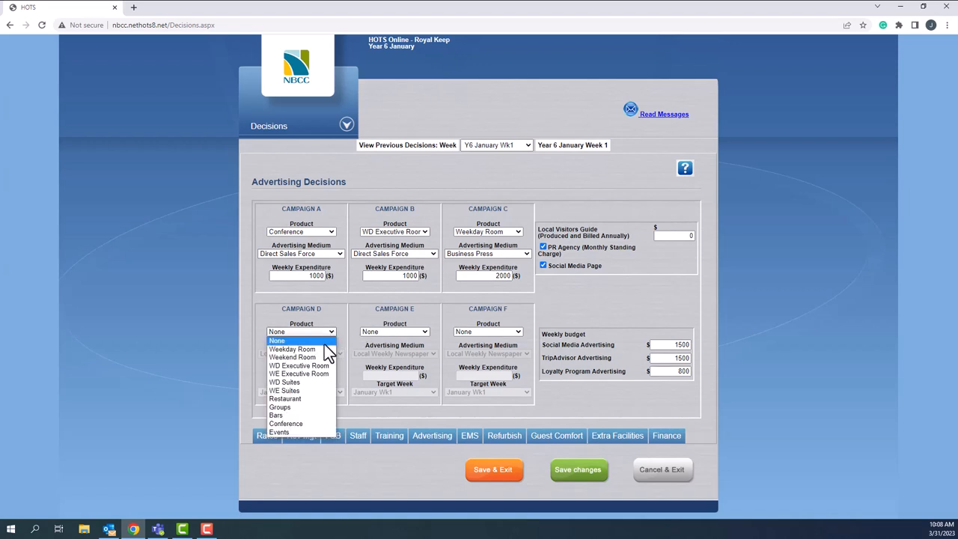
pyautogui.click(280, 416)
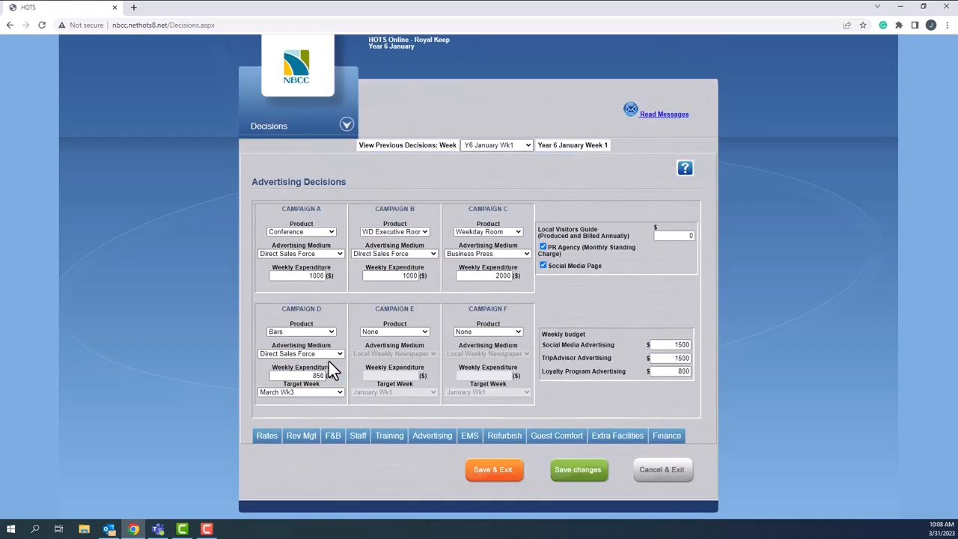
pyautogui.click(339, 353)
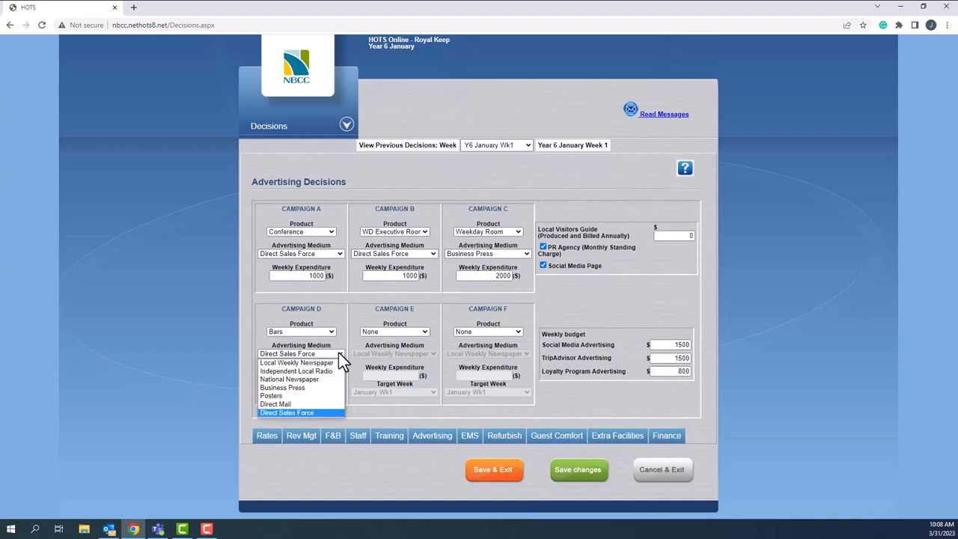
pyautogui.click(295, 373)
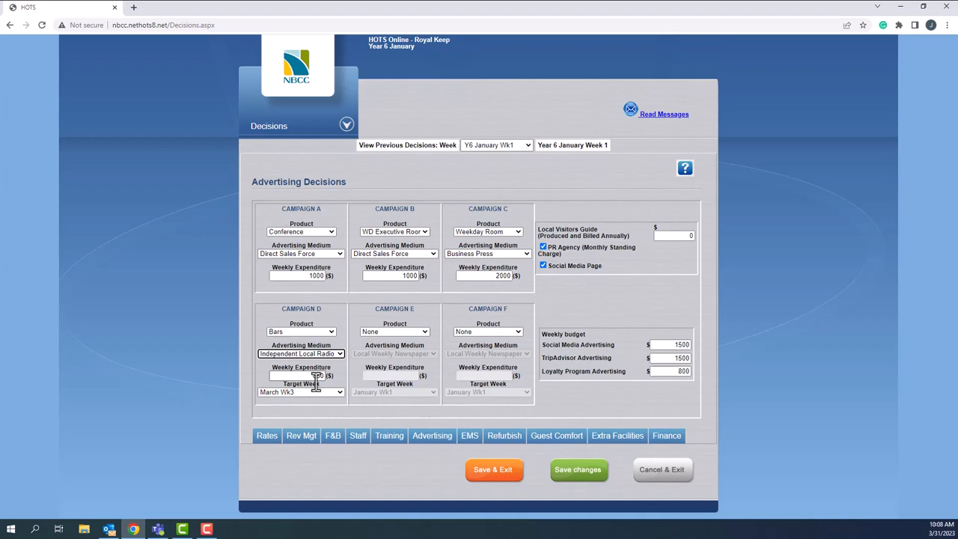
pyautogui.click(340, 393)
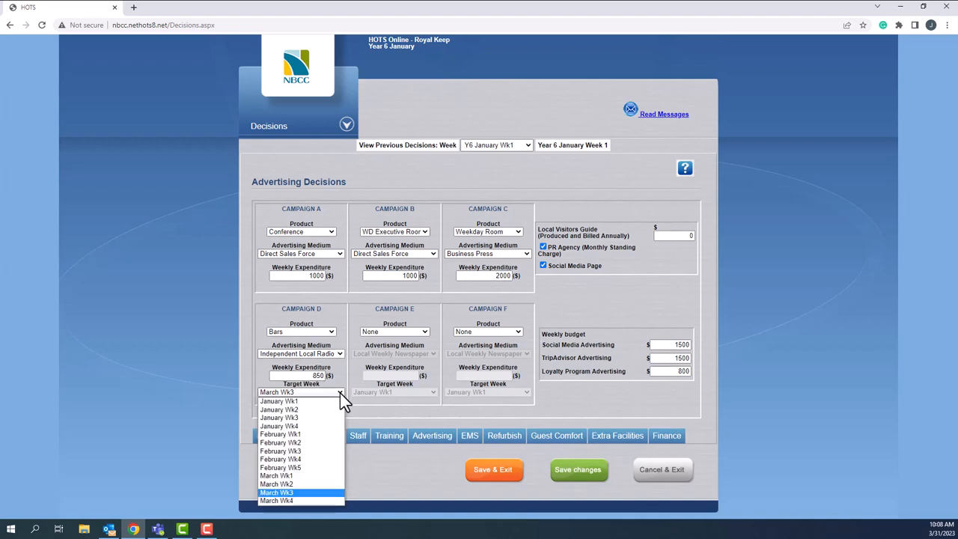
pyautogui.click(309, 419)
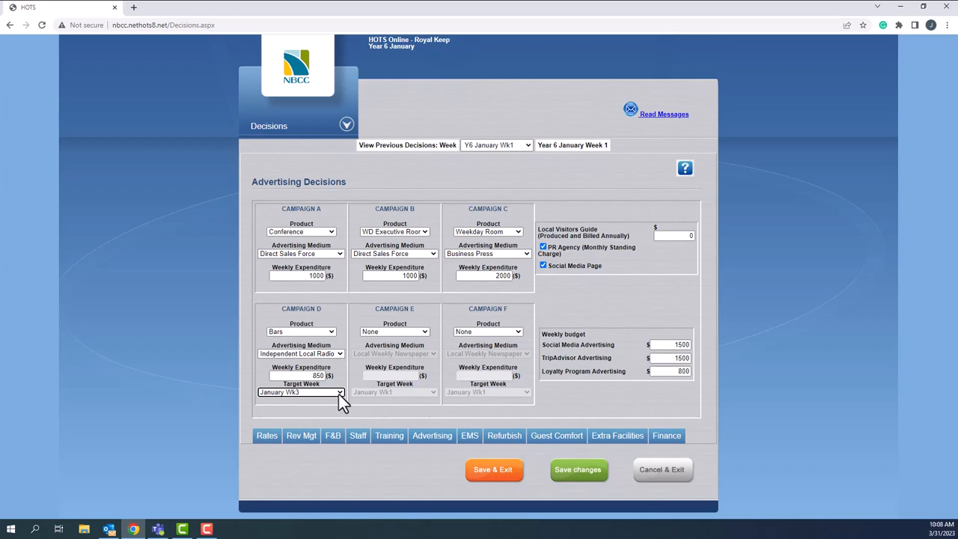
# Change Campaign D's product to Weekend Room and its advertising medium to Posters
pyautogui.click(331, 331)
pyautogui.click(306, 357)
pyautogui.click(338, 356)
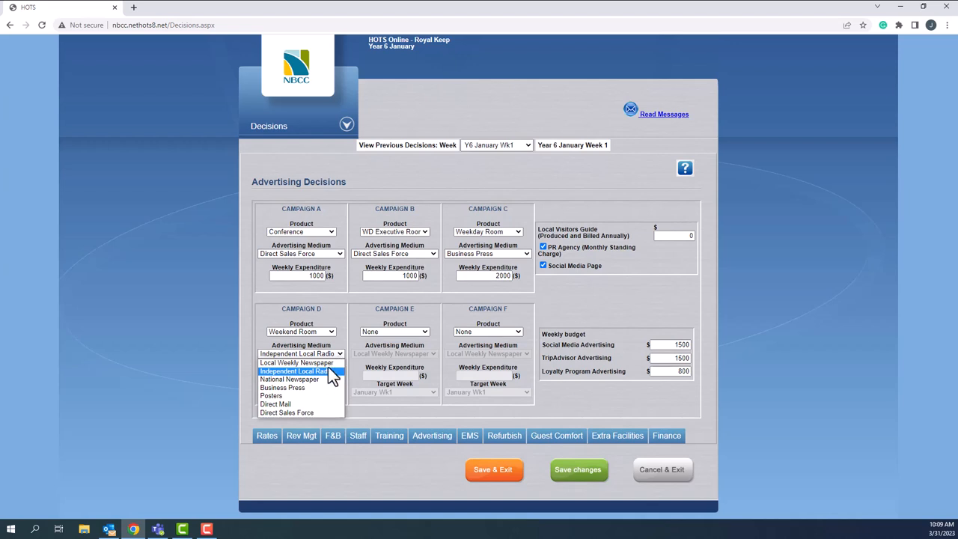
pyautogui.click(274, 396)
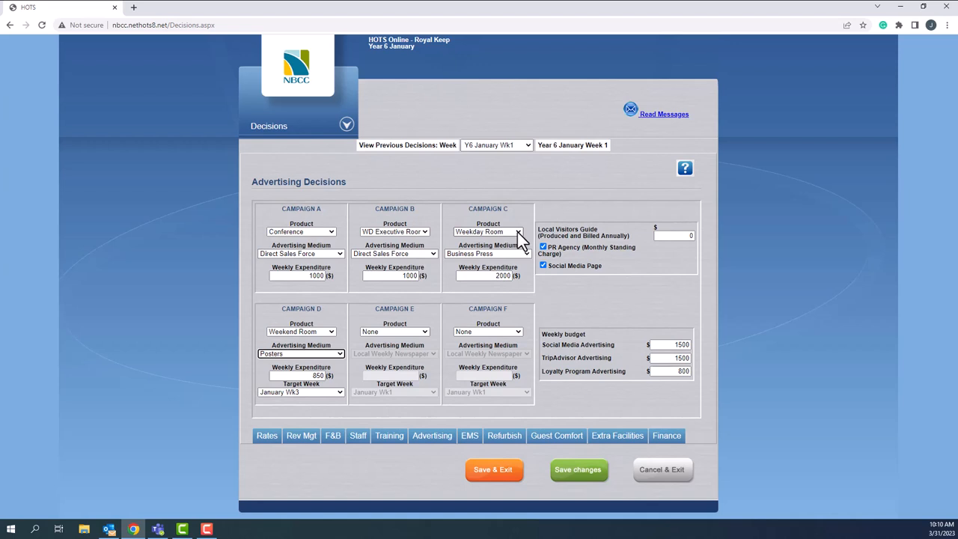
pyautogui.click(332, 234)
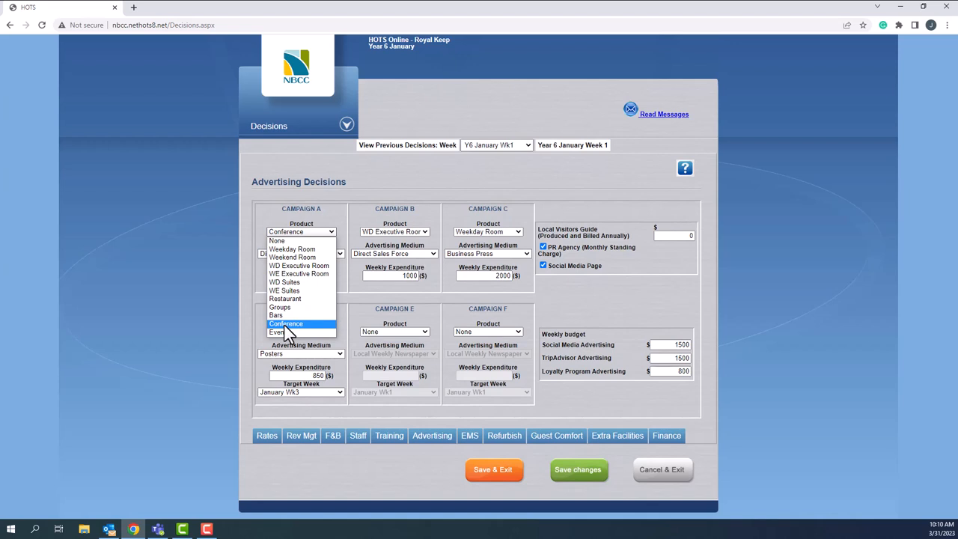
pyautogui.click(350, 274)
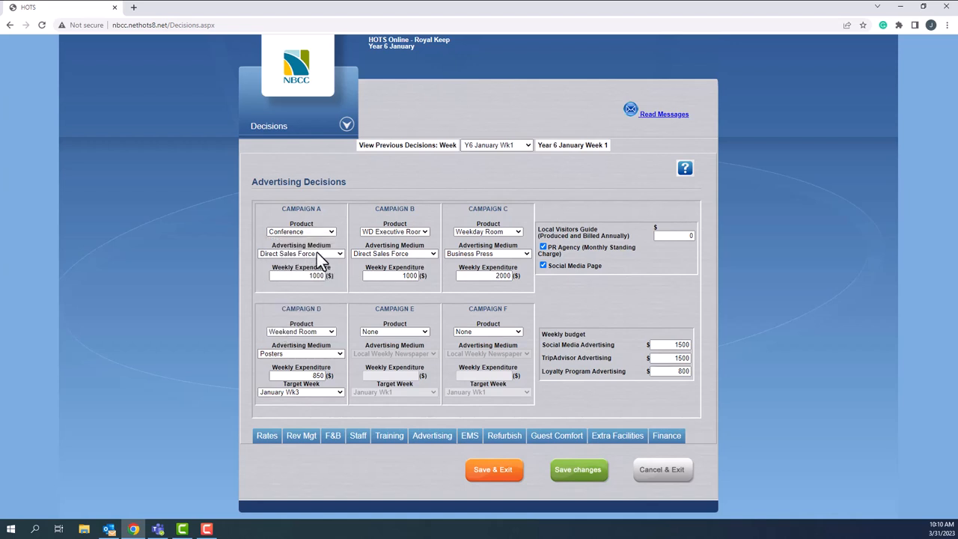
# Set Campaign B's product to Weekday Room and its advertising medium to Independent Local Radio
pyautogui.click(426, 233)
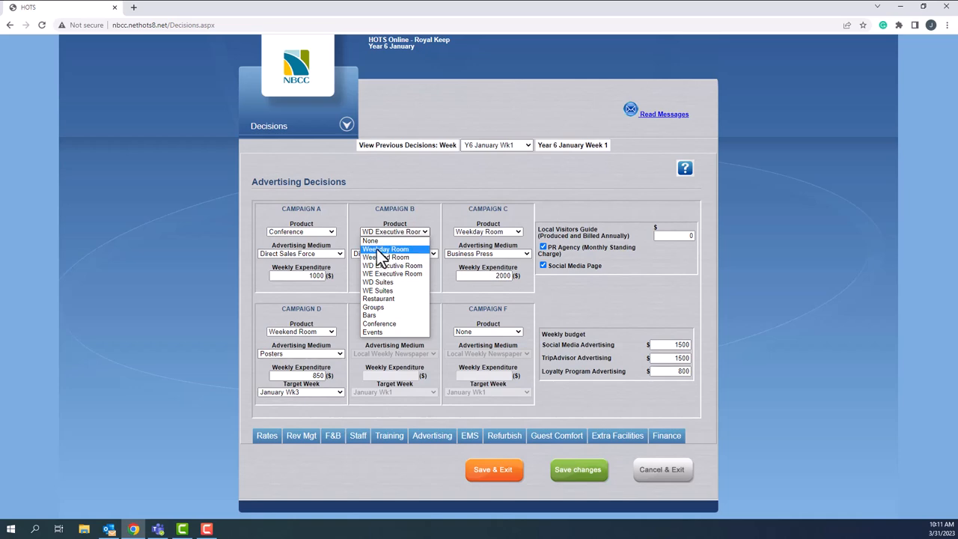
pyautogui.click(382, 250)
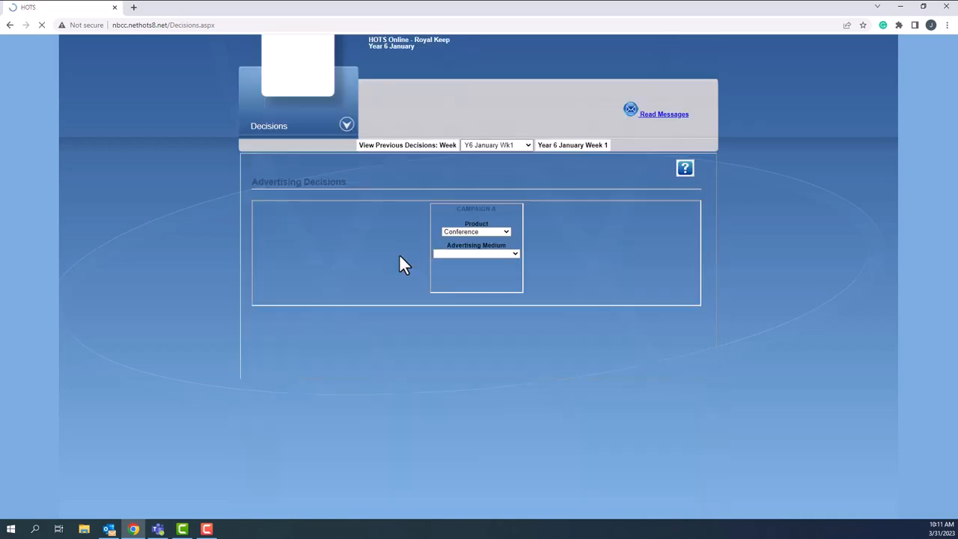
pyautogui.click(400, 254)
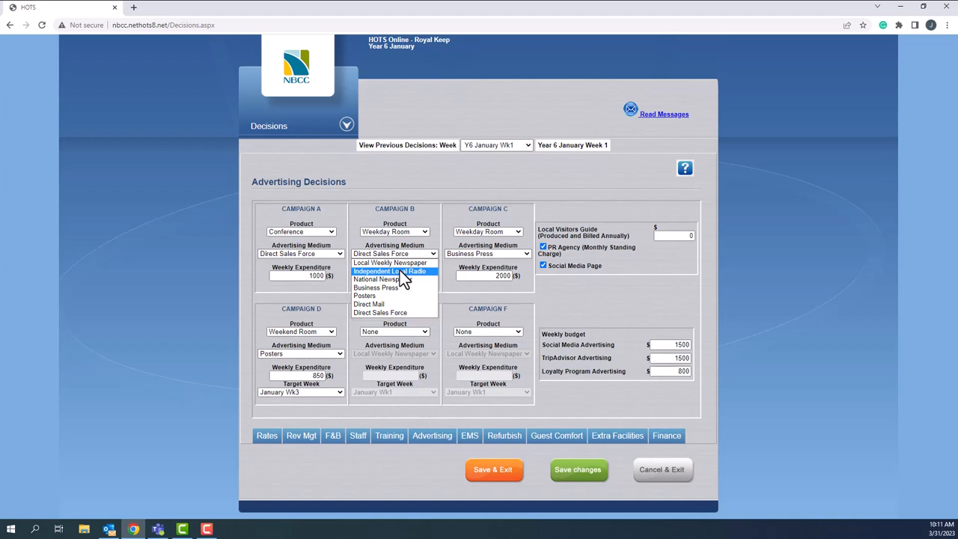
pyautogui.click(400, 271)
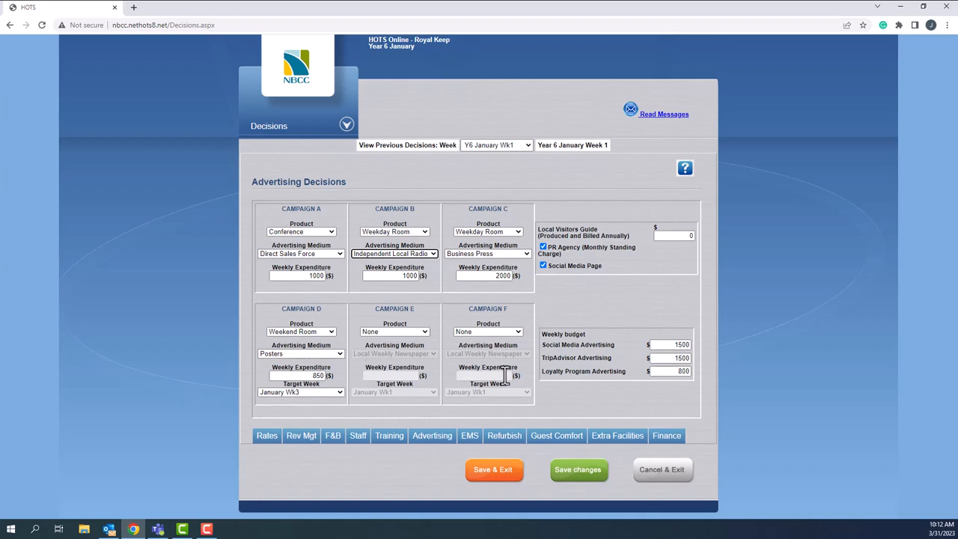
# Save the advertising decisions, exit to the team management page and log off
pyautogui.click(586, 471)
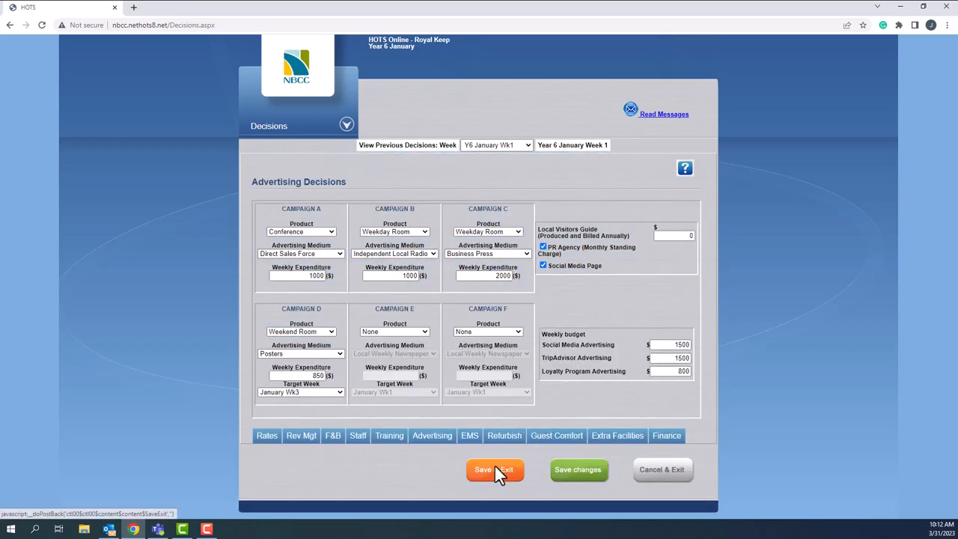
pyautogui.click(495, 469)
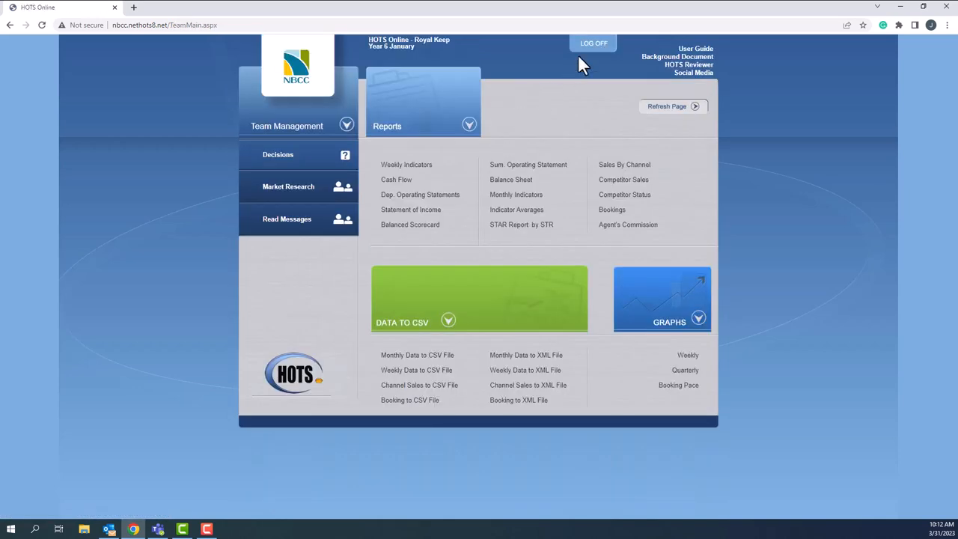
pyautogui.click(595, 58)
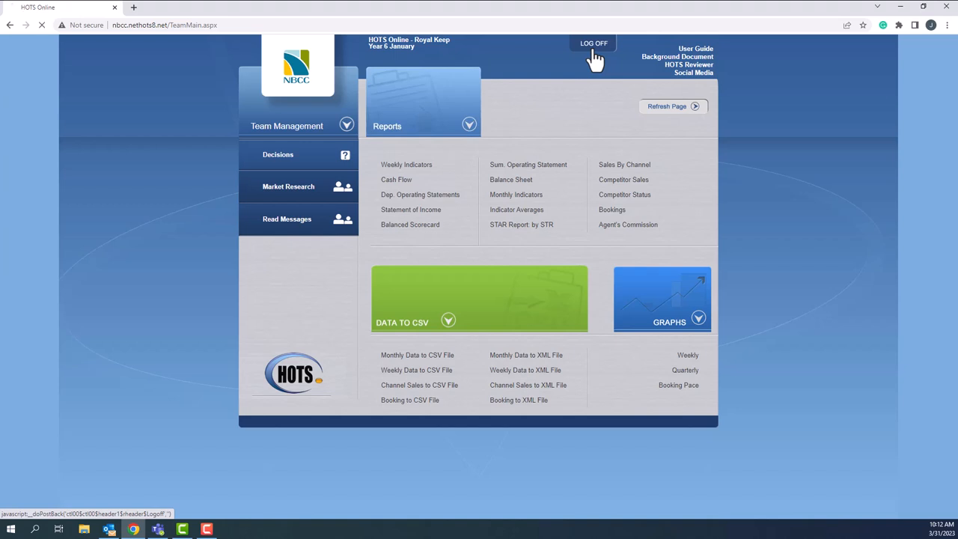